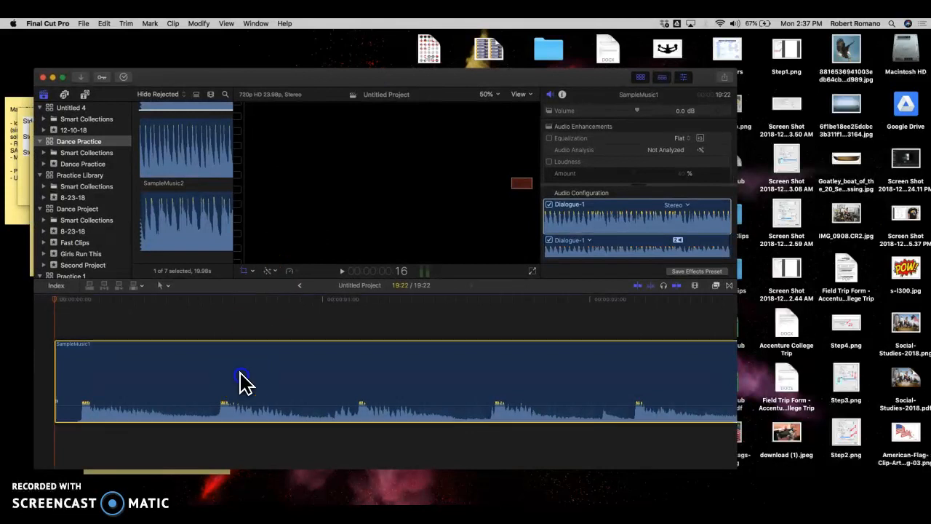
Step: Delete the SampleMusic1 clip from the timeline
key(Delete)
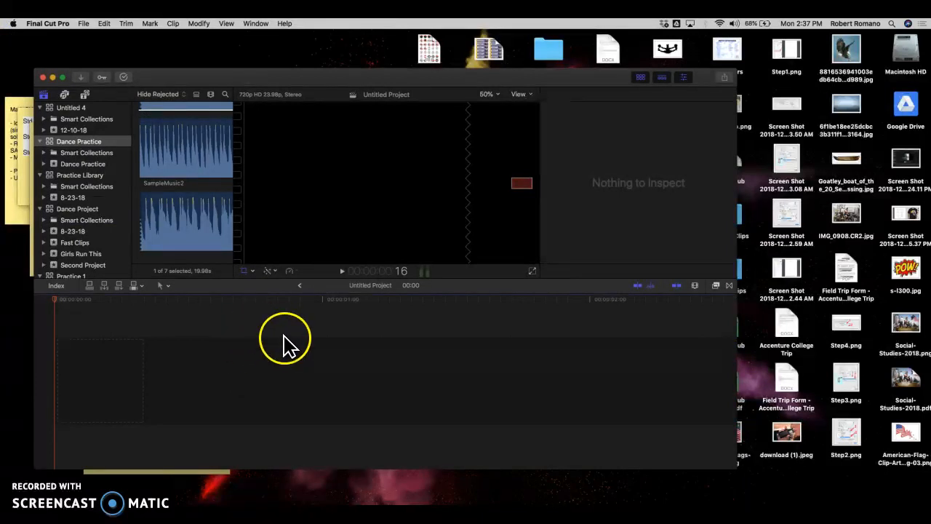
scroll(220, 266, up, 2)
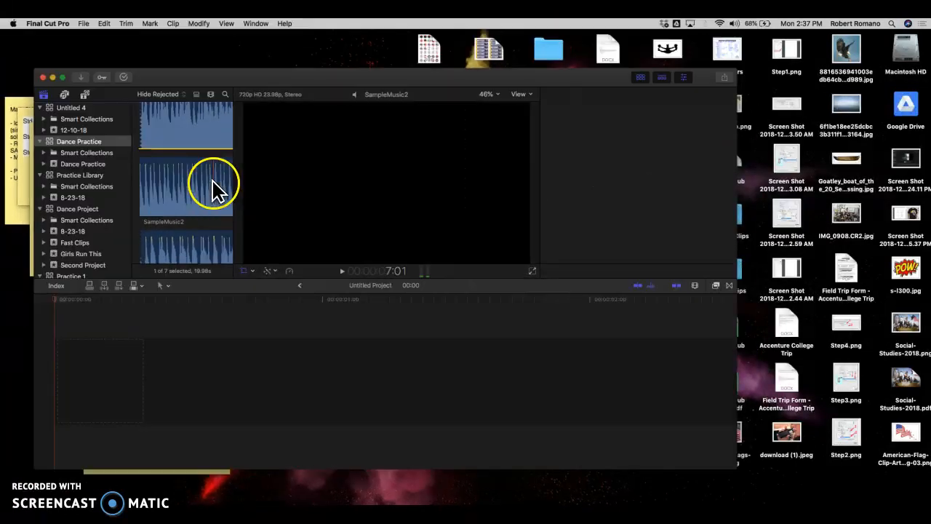
click(179, 175)
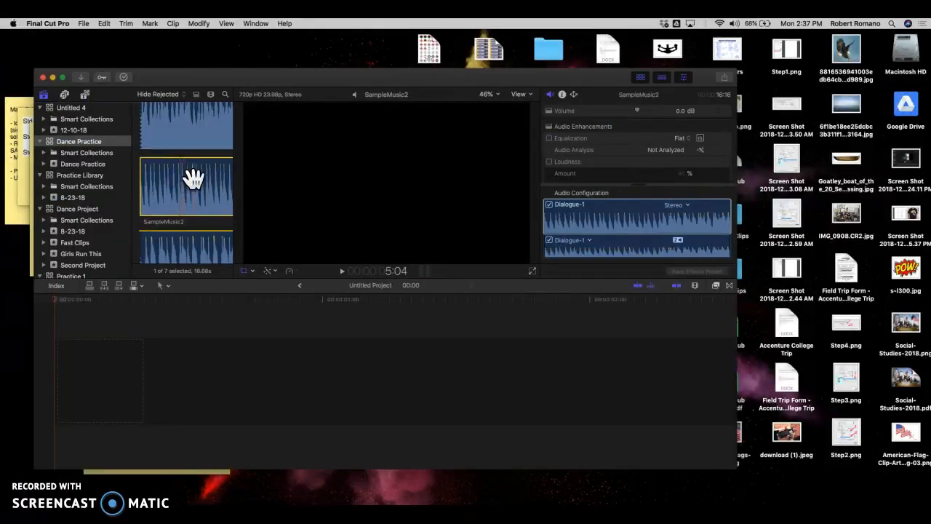
drag(145, 291, 110, 356)
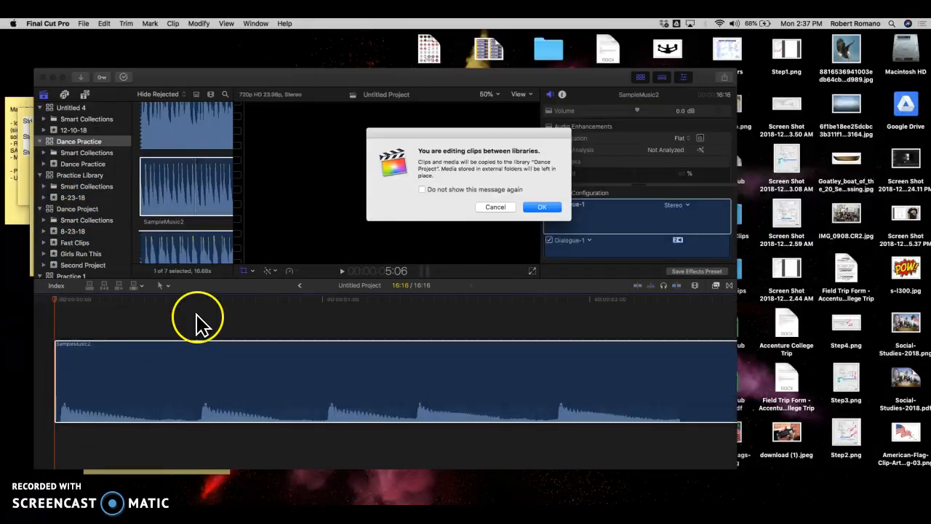
click(499, 208)
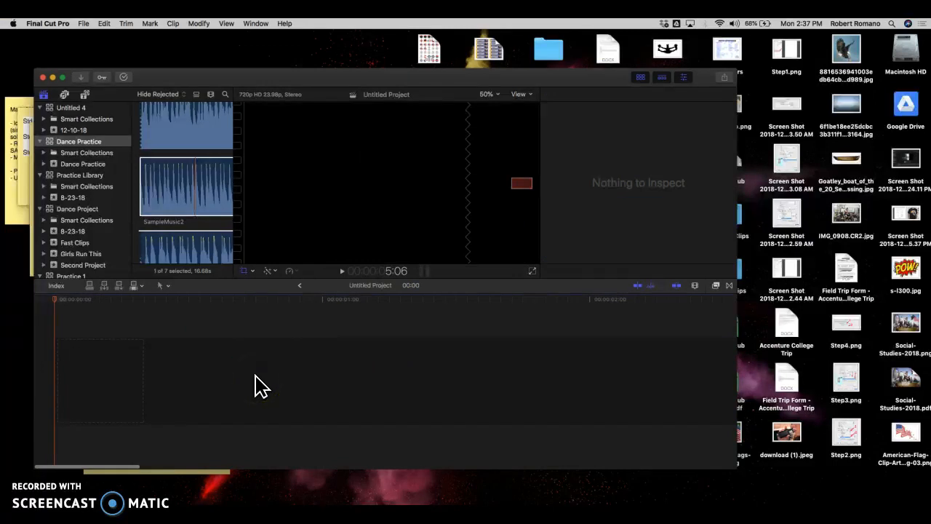
Step: Reduce the clip height in the timeline's clip appearance settings and hide the Effects browser
click(715, 285)
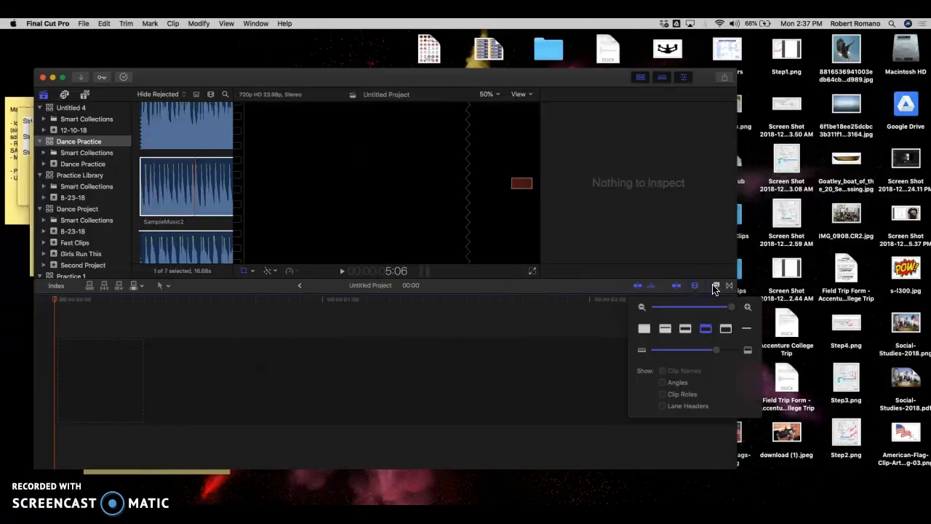
click(715, 286)
click(695, 286)
click(719, 308)
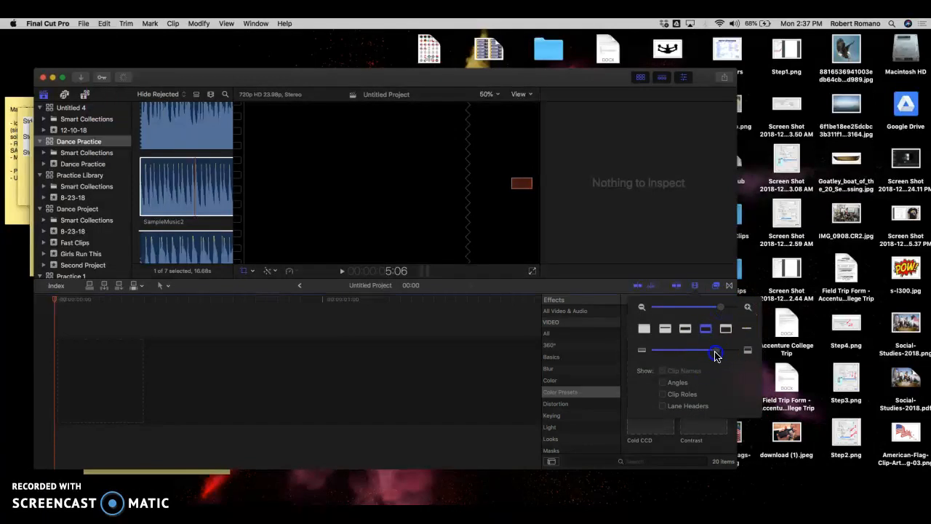
click(473, 378)
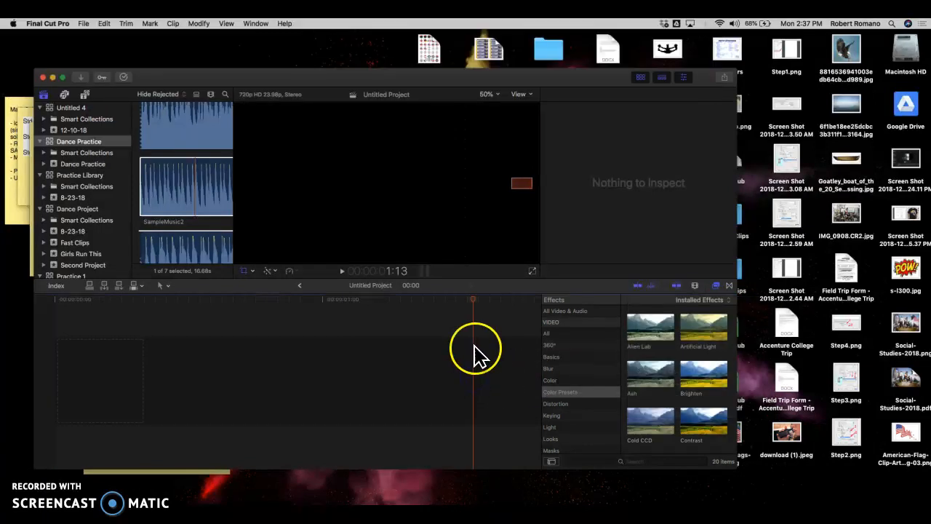
click(695, 285)
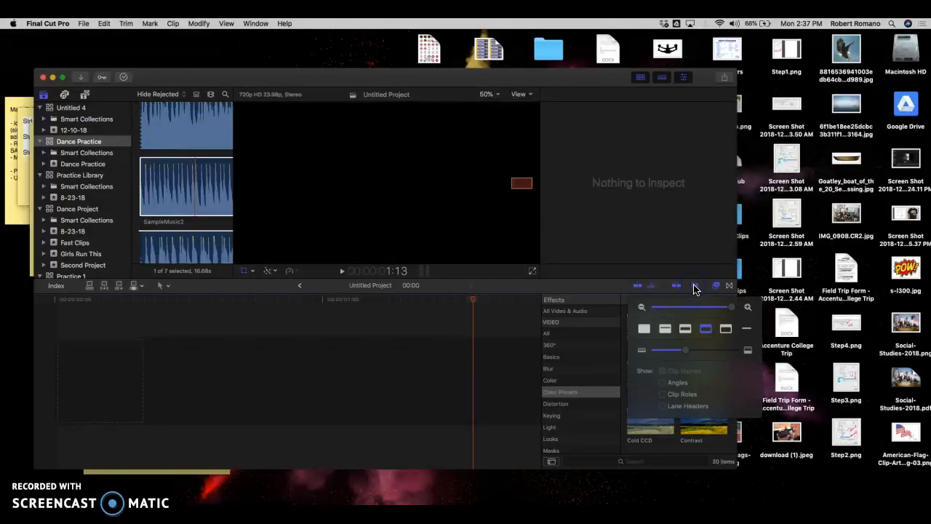
drag(686, 350, 671, 351)
click(451, 382)
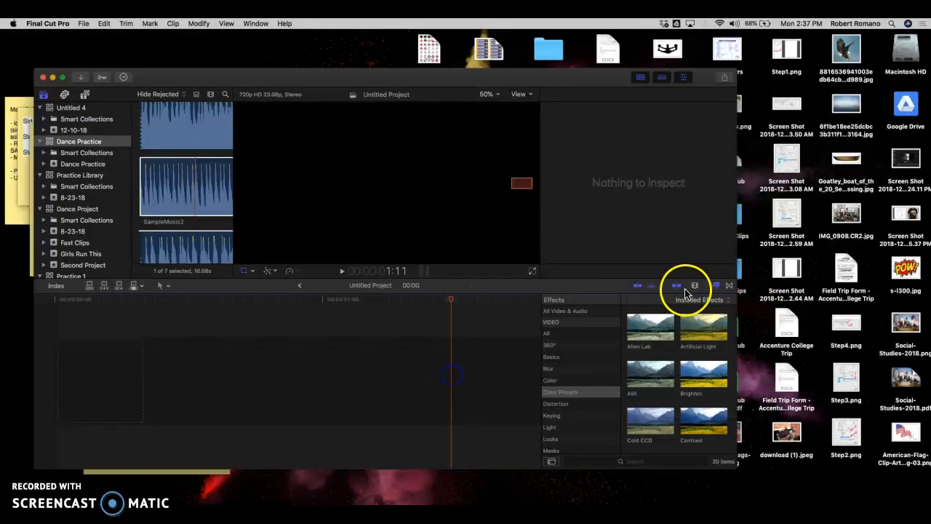
click(716, 286)
click(507, 364)
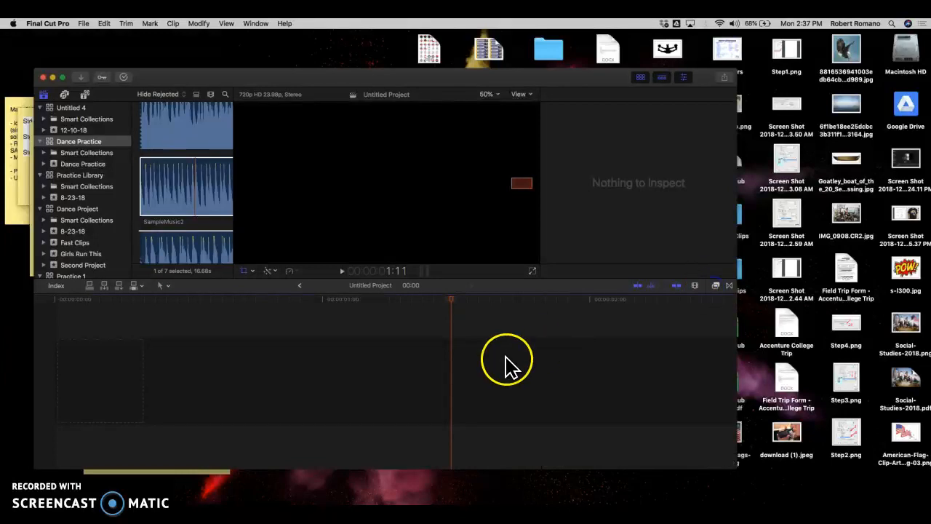
Step: Enlarge the editor window and move it up so that it sits just below the menu bar
drag(736, 469, 780, 504)
click(593, 75)
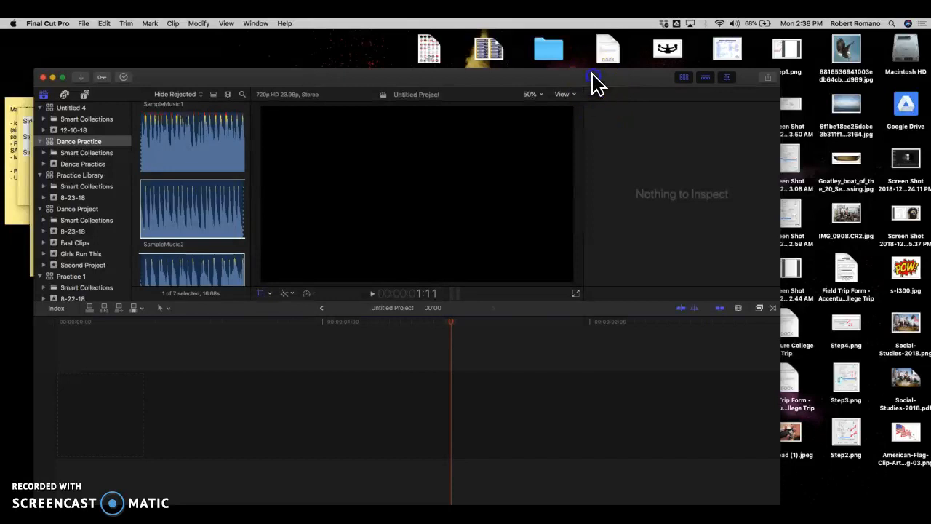
drag(593, 79, 600, 40)
Step: Try SampleMusic2 in the empty timeline, allowing the copy between libraries, and delete the clip again
drag(219, 208, 84, 425)
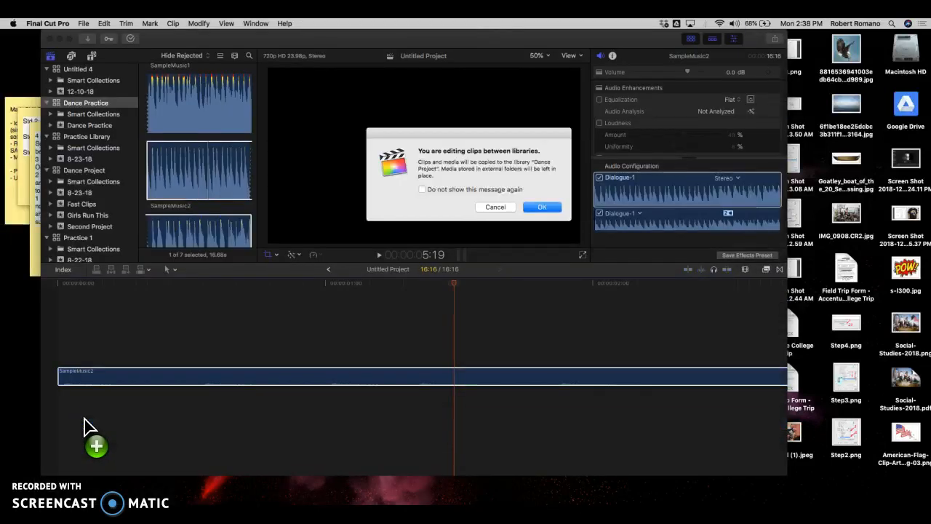
click(543, 211)
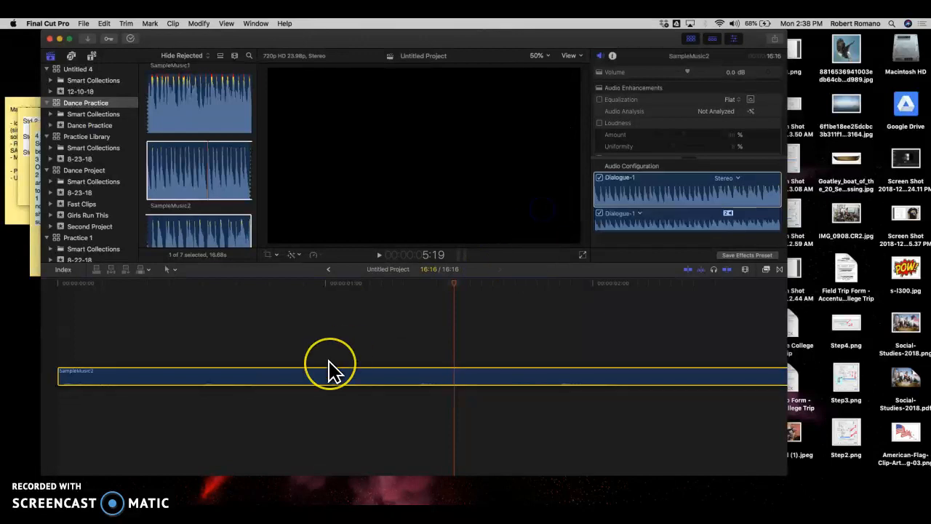
drag(281, 376, 234, 441)
drag(216, 383, 342, 387)
key(Delete)
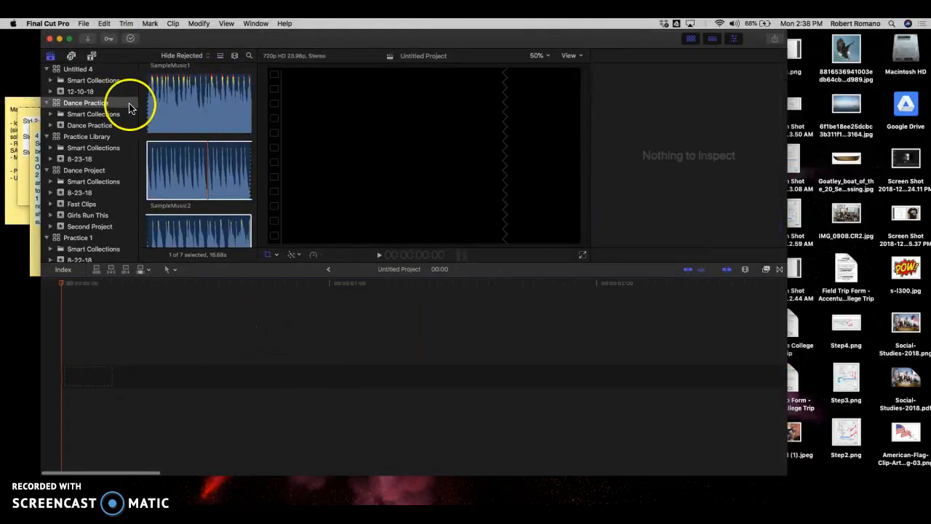
Step: Place the SampleDance3 video at the start of the timeline and connect SampleMusic2 beneath it, starting at the same point
scroll(223, 119, down, 5)
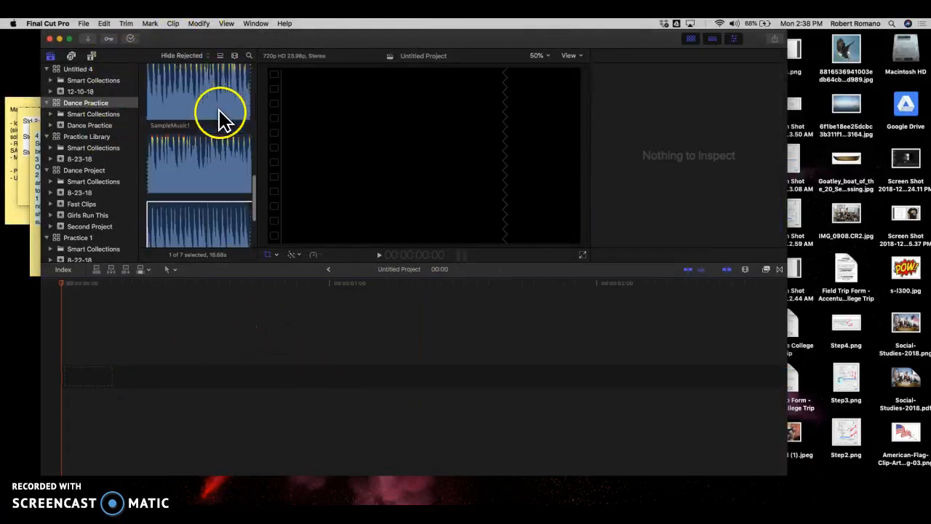
drag(188, 182, 71, 375)
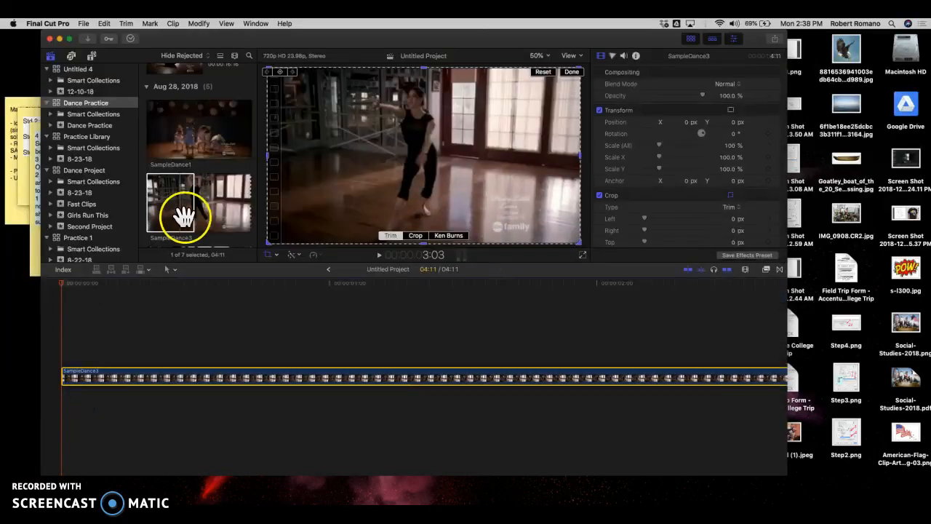
scroll(191, 210, down, 5)
scroll(192, 210, down, 3)
drag(192, 209, 92, 438)
drag(202, 139, 64, 410)
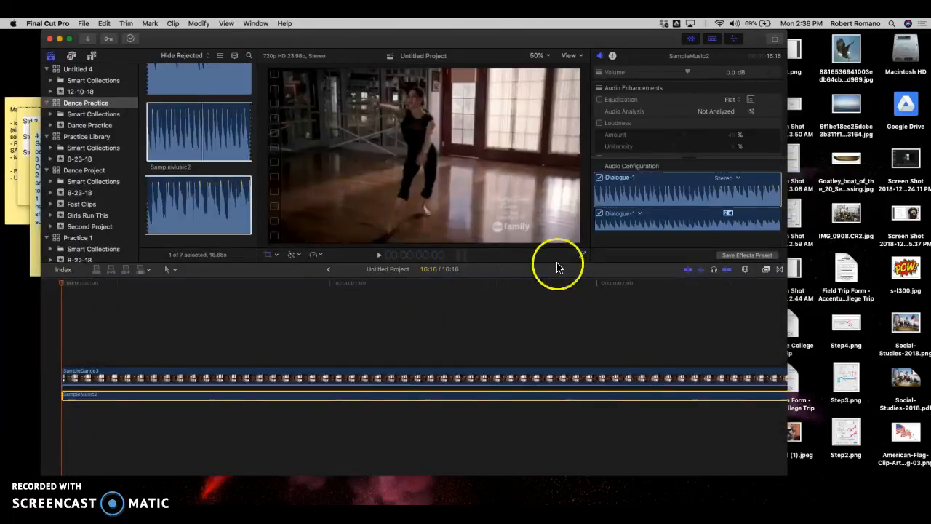
Step: Increase the timeline clip height to about the middle of its range so thumbnails and waveforms are readable
click(745, 269)
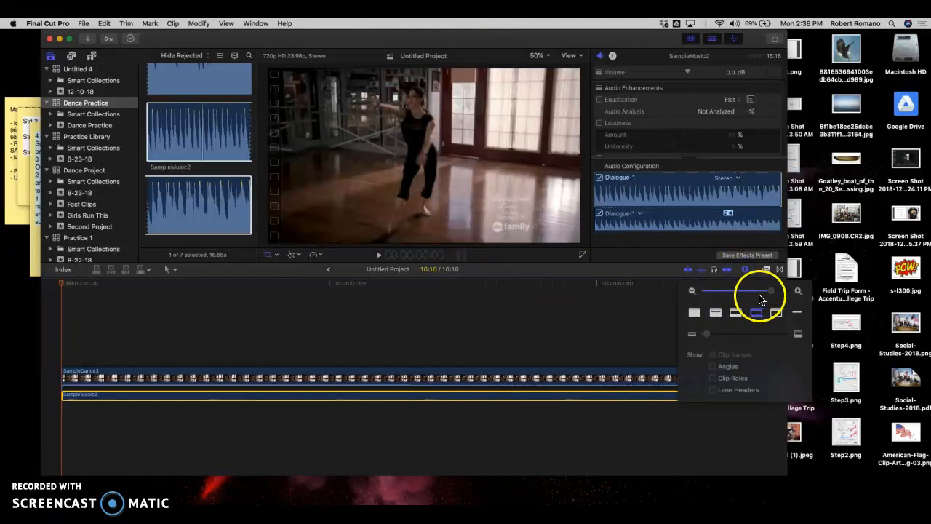
drag(702, 334, 747, 334)
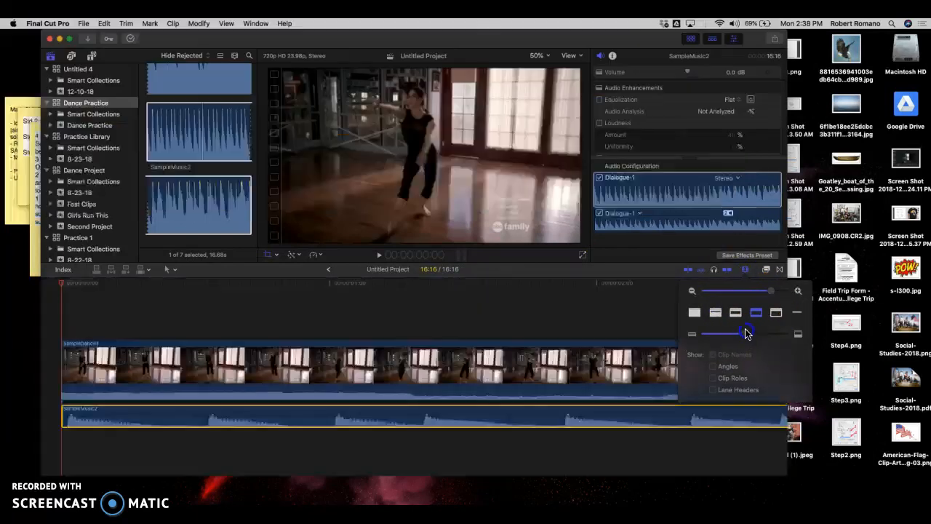
click(491, 325)
Step: Split the SampleMusic2 clip with the Blade tool just before its second beat, about 12 frames in
click(203, 416)
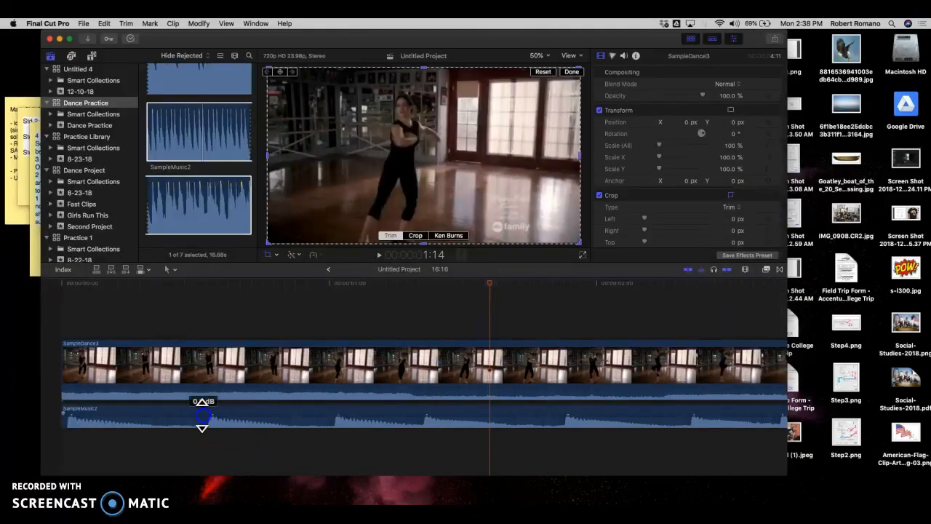
click(174, 273)
drag(177, 282, 187, 325)
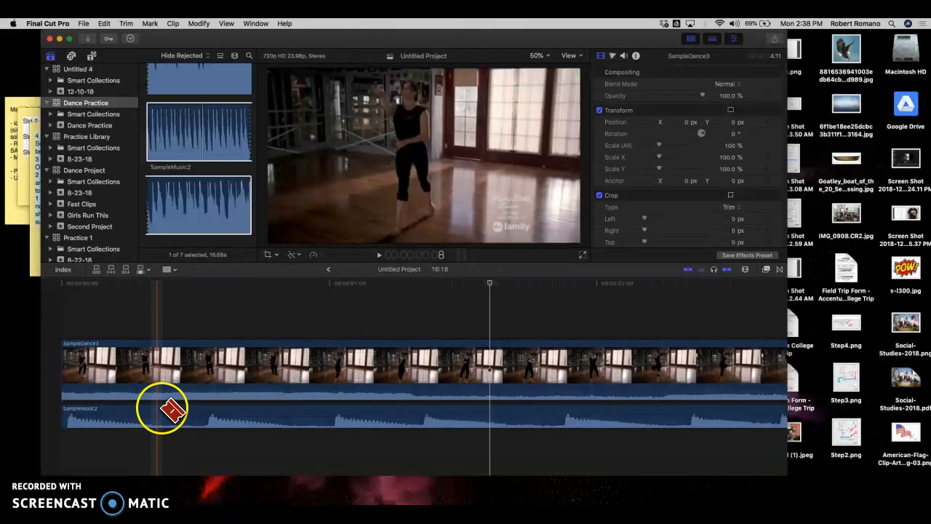
click(206, 414)
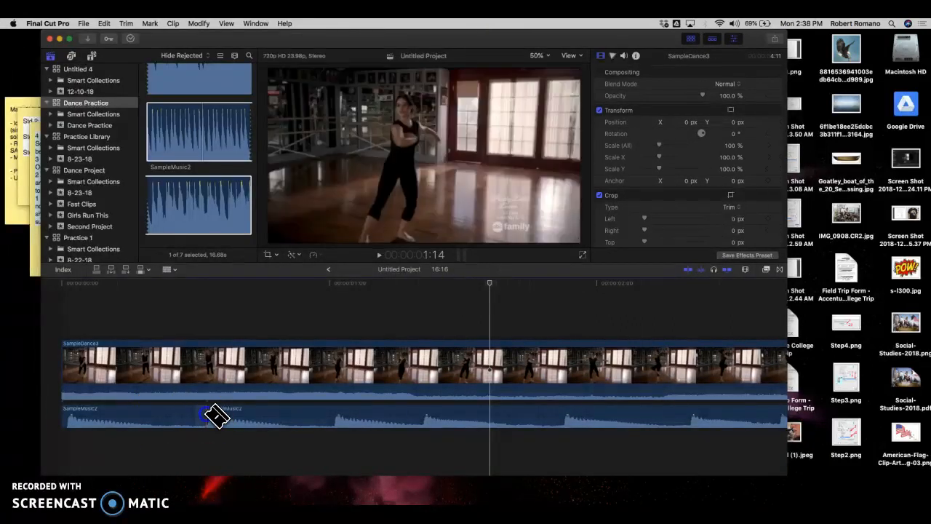
click(206, 389)
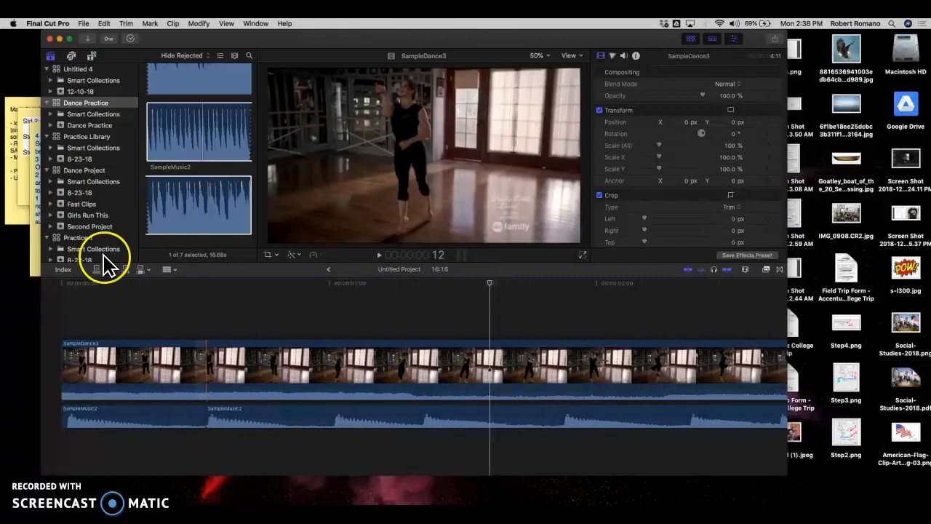
Step: Return to the Select tool and move the second SampleMusic2 piece about 7 frames later, leaving a gap after the first
click(175, 271)
click(181, 283)
drag(230, 417, 318, 414)
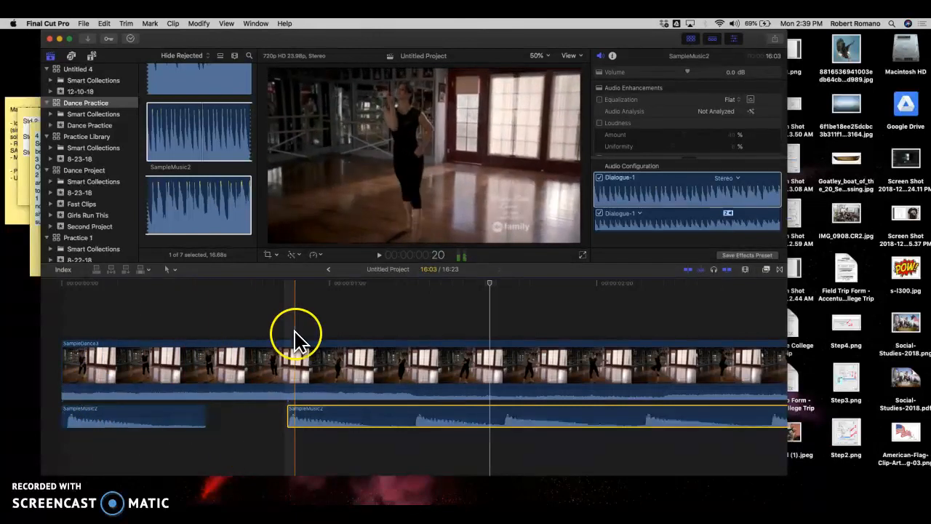
Step: Select the SampleDance3 clip and then the short first piece of SampleMusic2 in the timeline
click(149, 347)
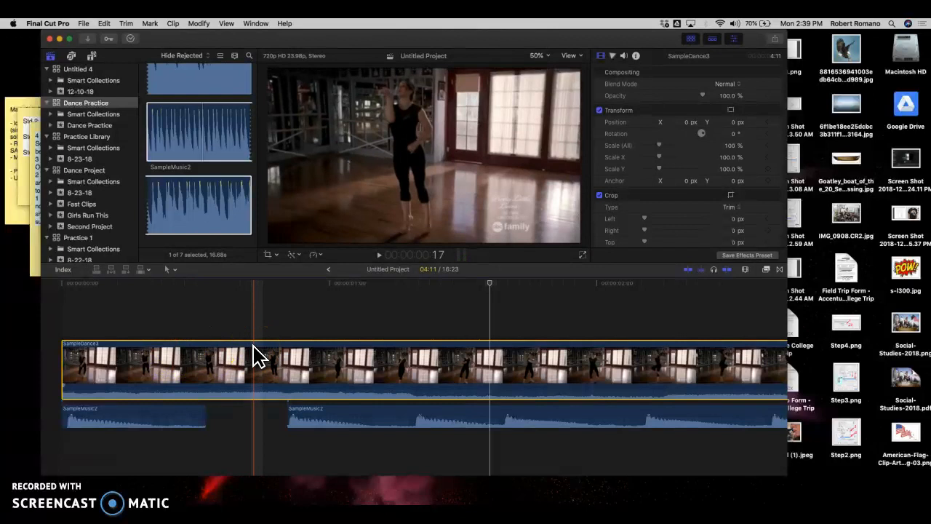
click(140, 417)
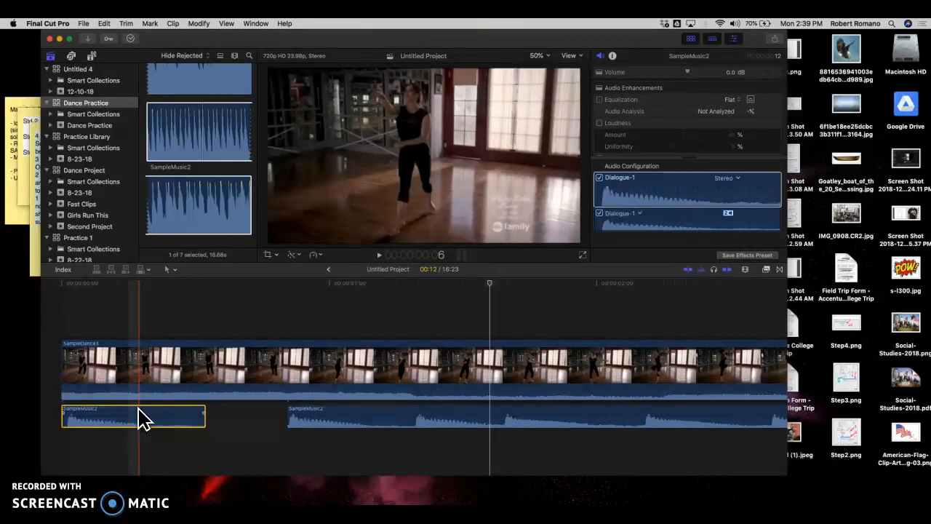
click(131, 427)
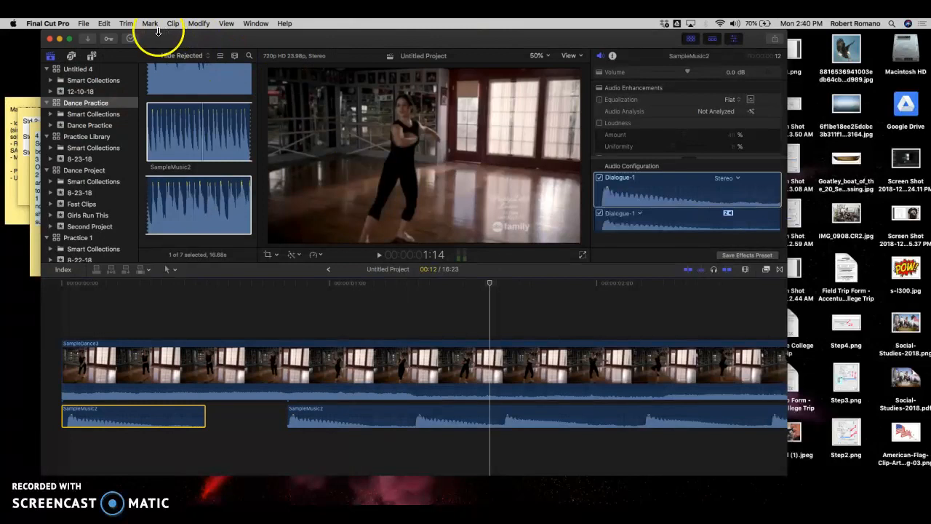
Step: Add the Middle title from the installed titles above the SampleDance3 clip at the start of the timeline
click(91, 57)
click(83, 67)
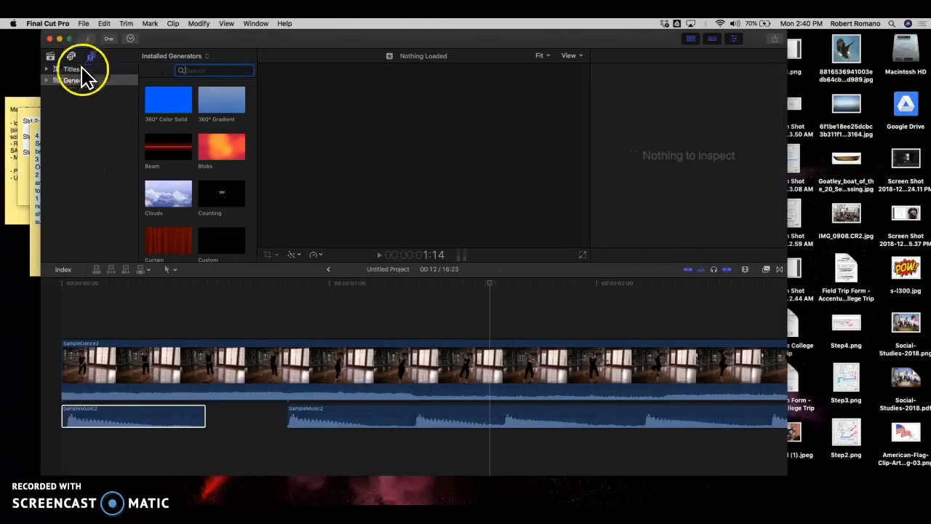
click(93, 137)
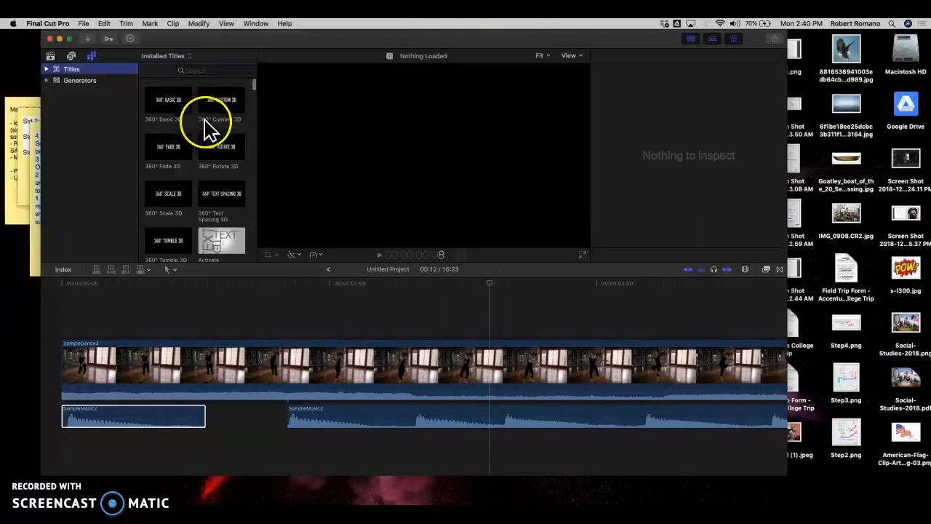
scroll(200, 134, down, 5)
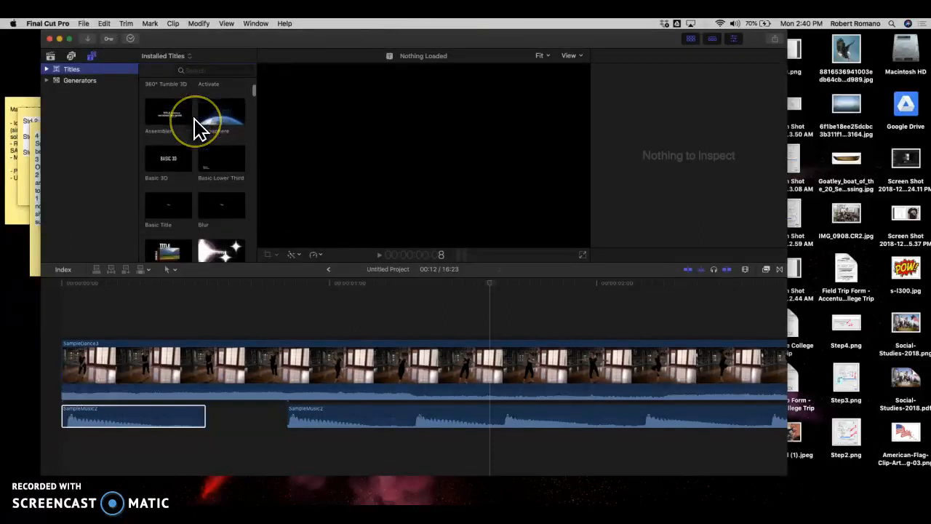
scroll(200, 129, down, 10)
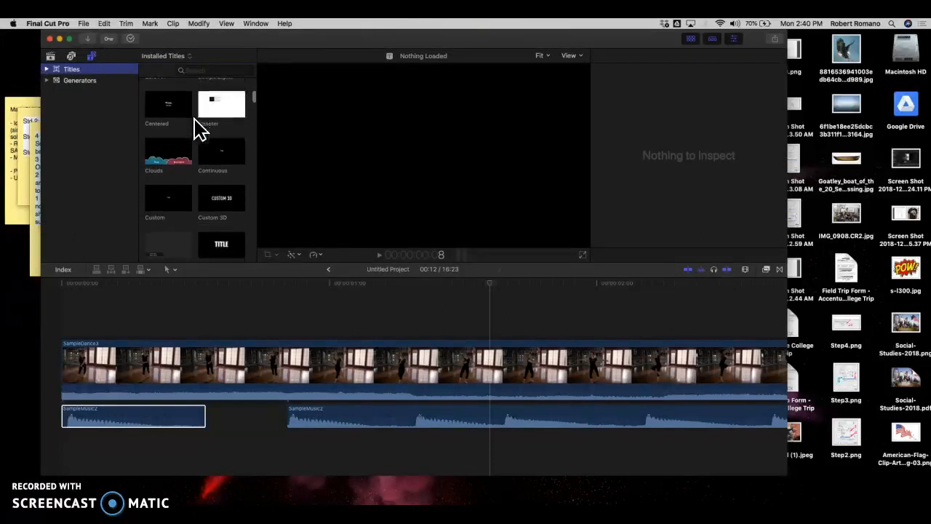
scroll(200, 130, down, 8)
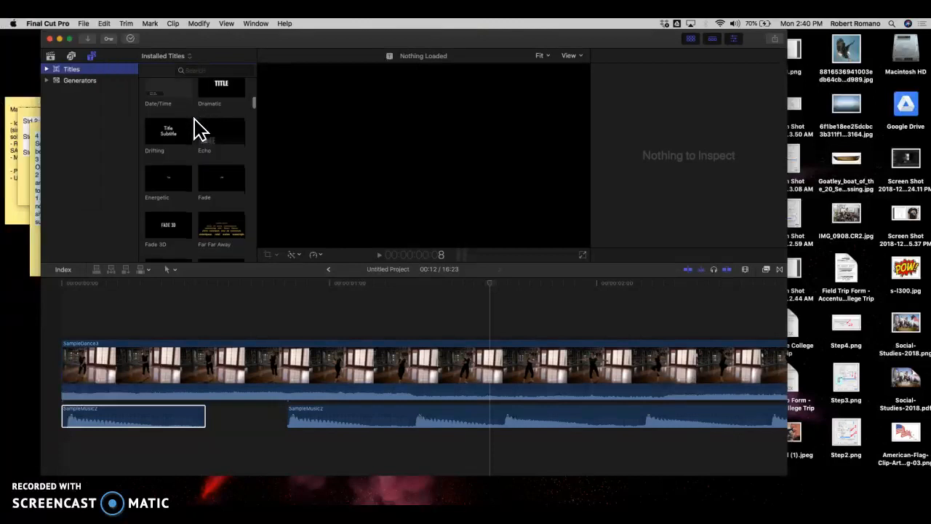
scroll(201, 130, down, 8)
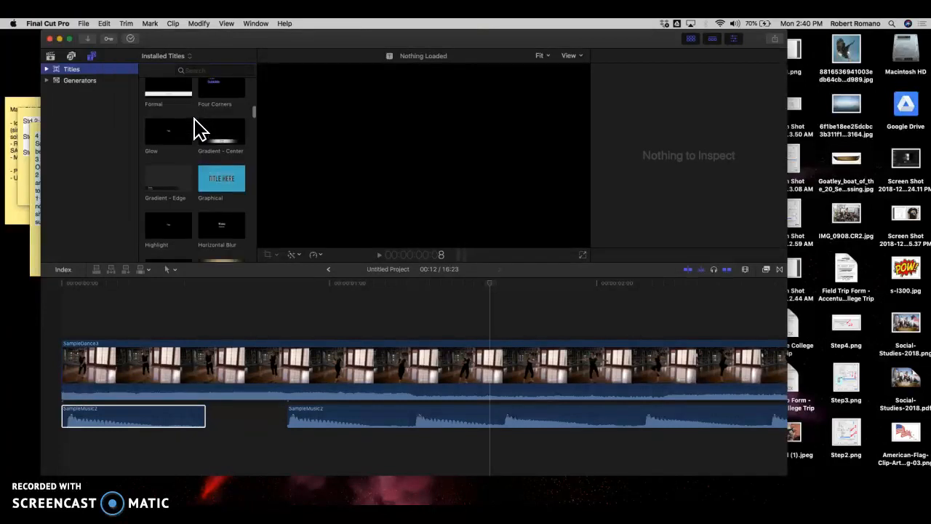
scroll(200, 130, down, 6)
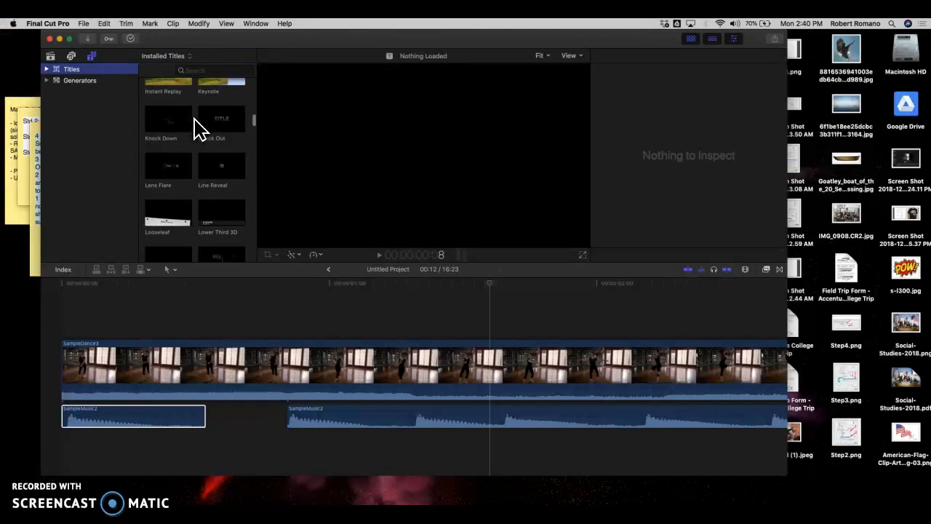
scroll(200, 130, down, 1)
click(172, 193)
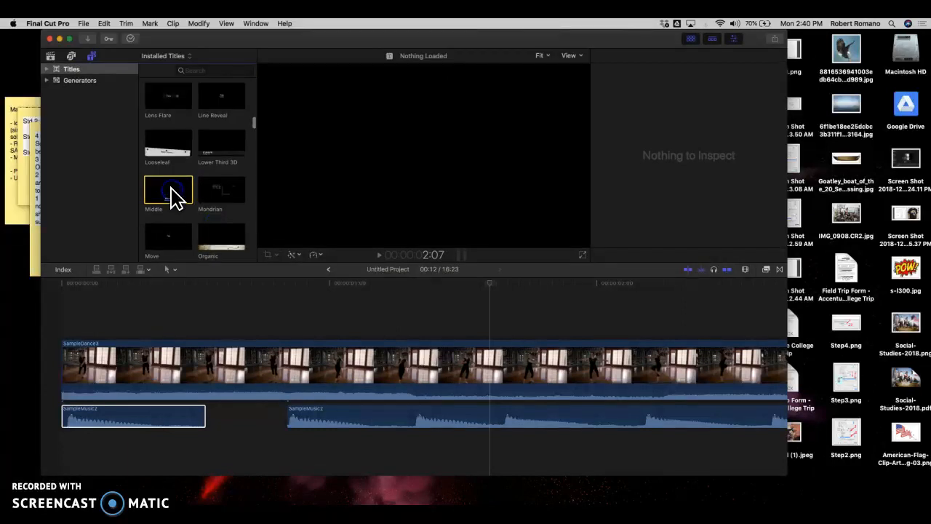
drag(190, 225, 59, 330)
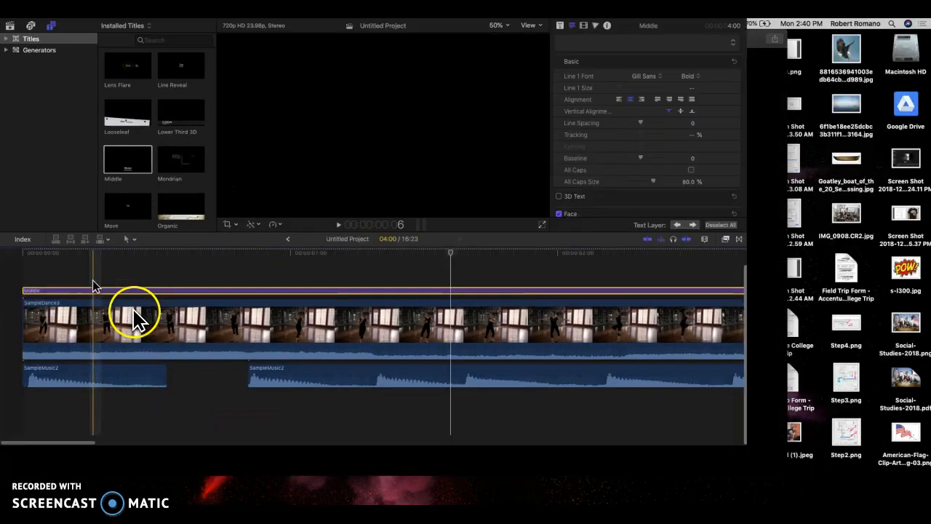
Step: Replace the Middle title's Name line with "Words of poem"
click(158, 301)
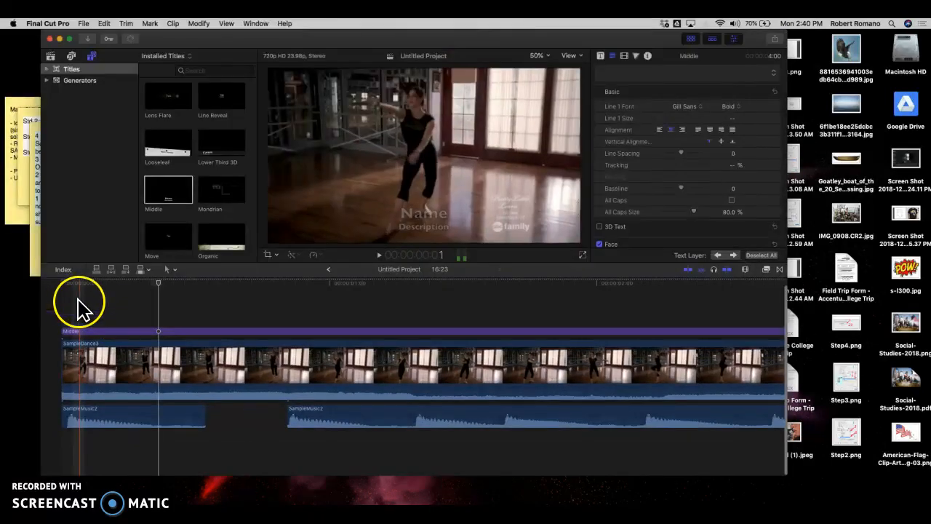
click(203, 332)
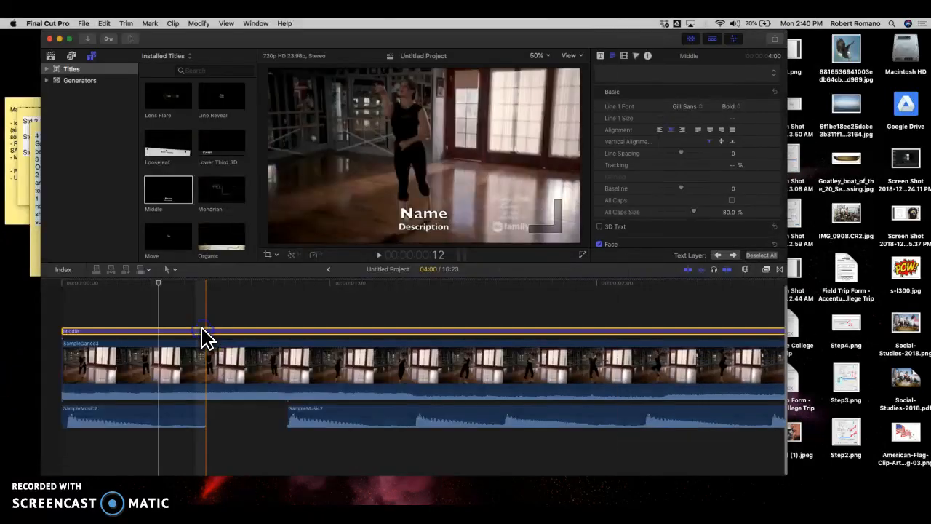
double_click(426, 215)
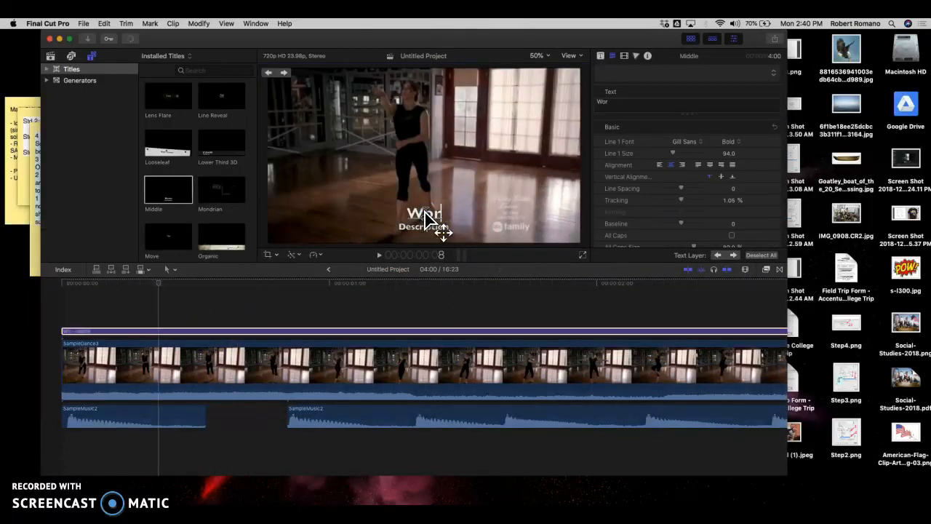
text(f p)
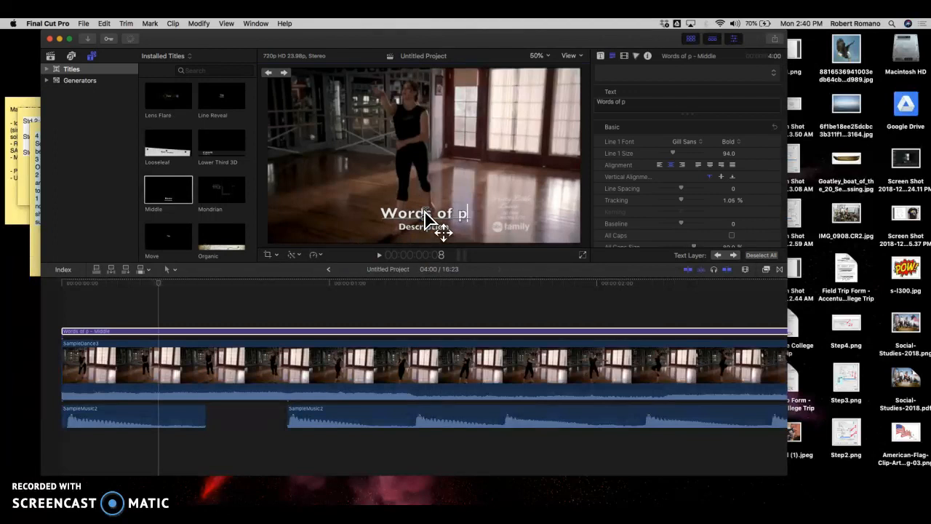
text(oem)
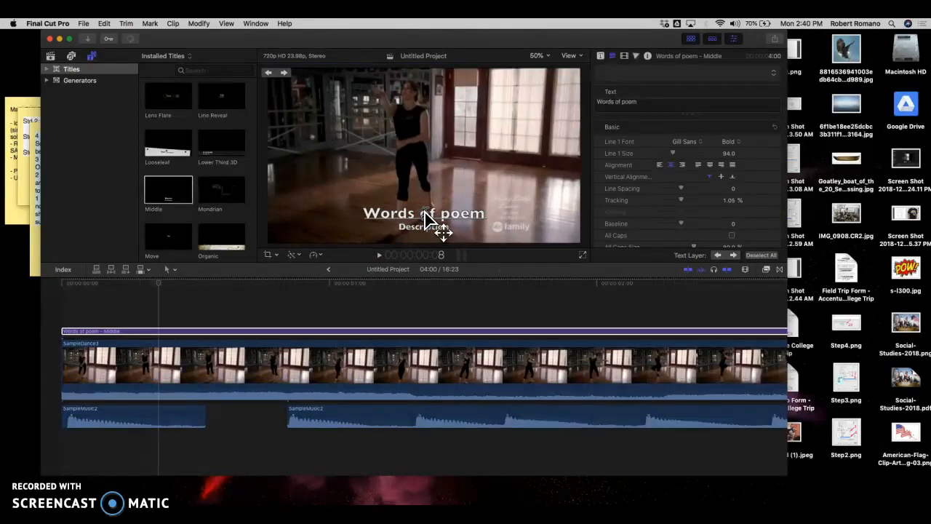
click(417, 281)
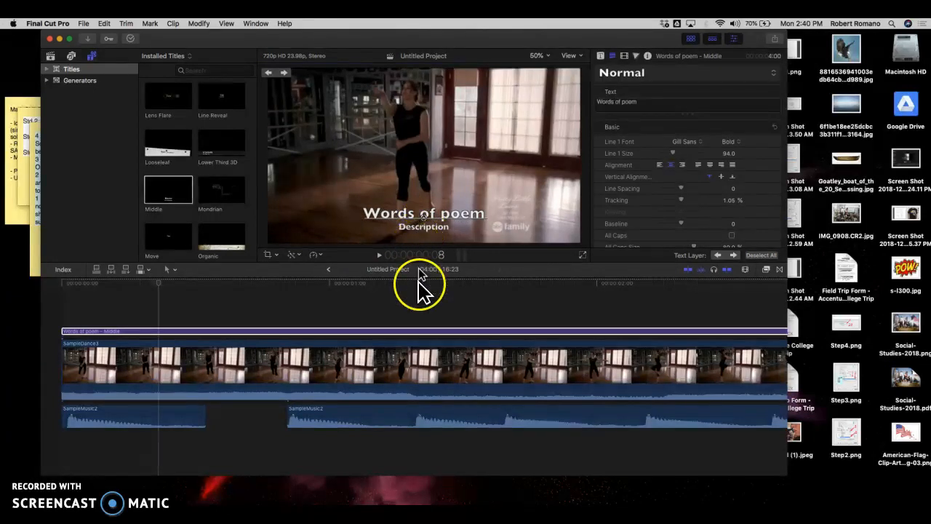
Step: Delete the Description line's text from the title
click(422, 241)
double_click(424, 228)
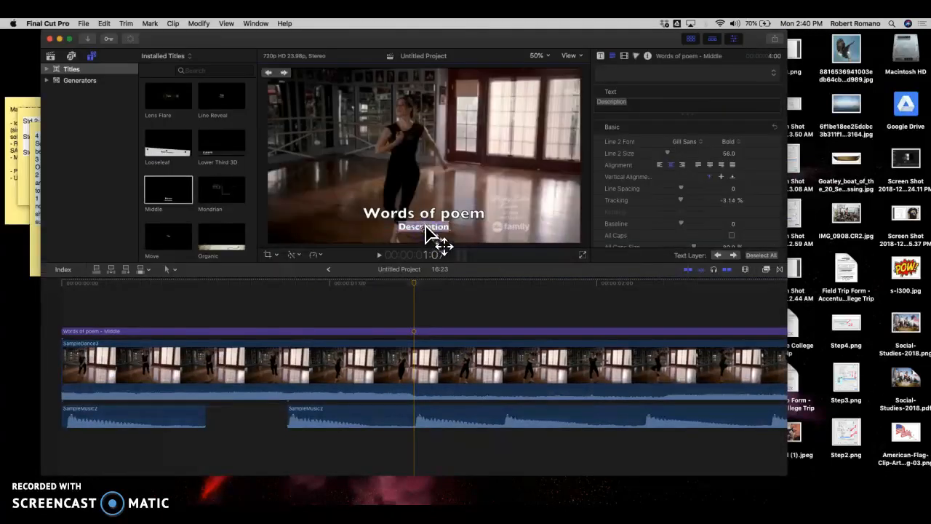
key(BackSpace)
Step: Check how the title appears over the video at 11 frames, at the very start and at 1:02
click(187, 297)
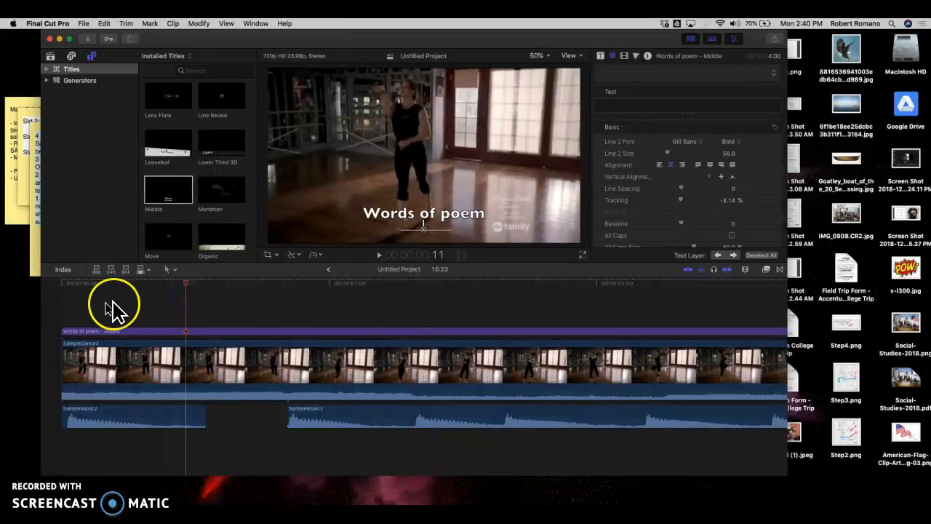
click(62, 301)
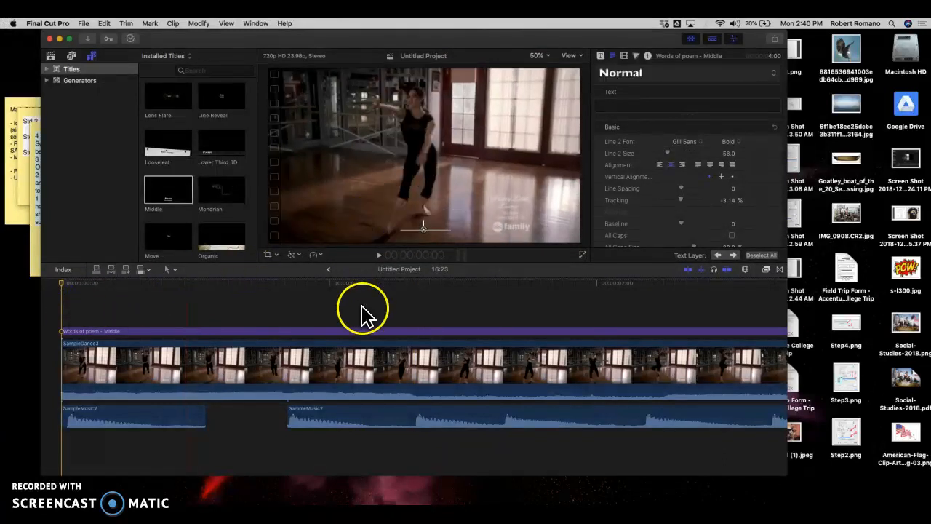
click(357, 333)
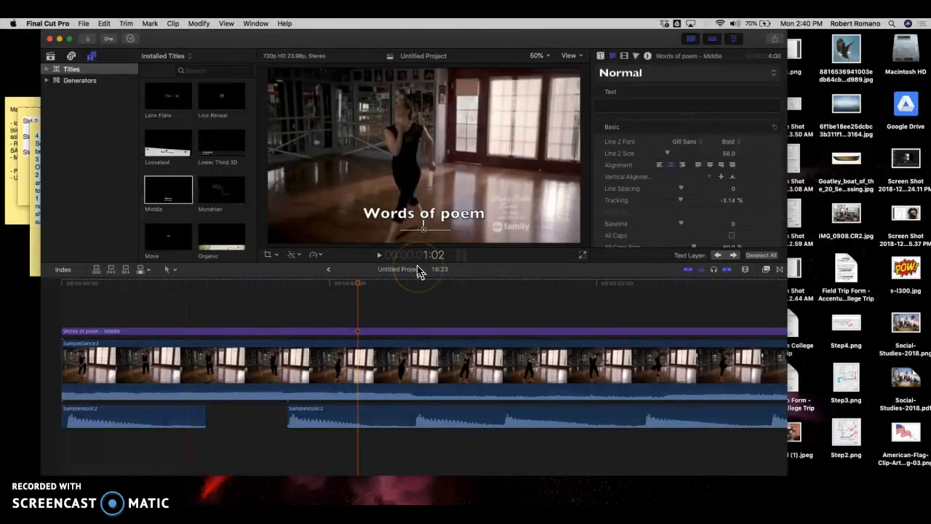
click(685, 111)
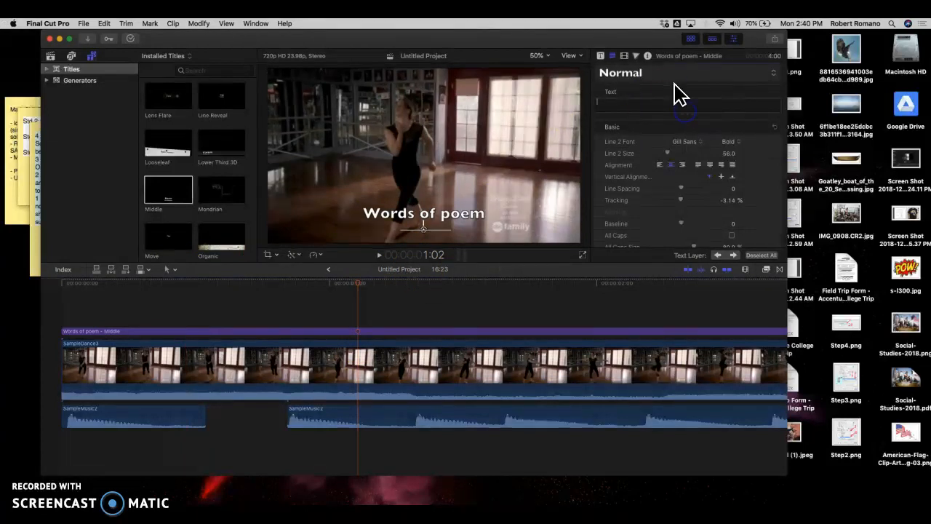
click(672, 77)
click(672, 82)
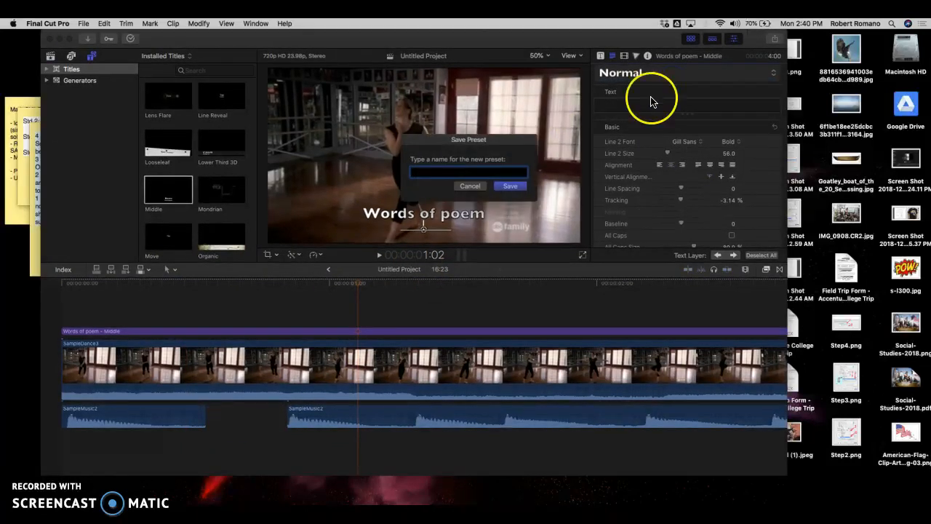
click(459, 187)
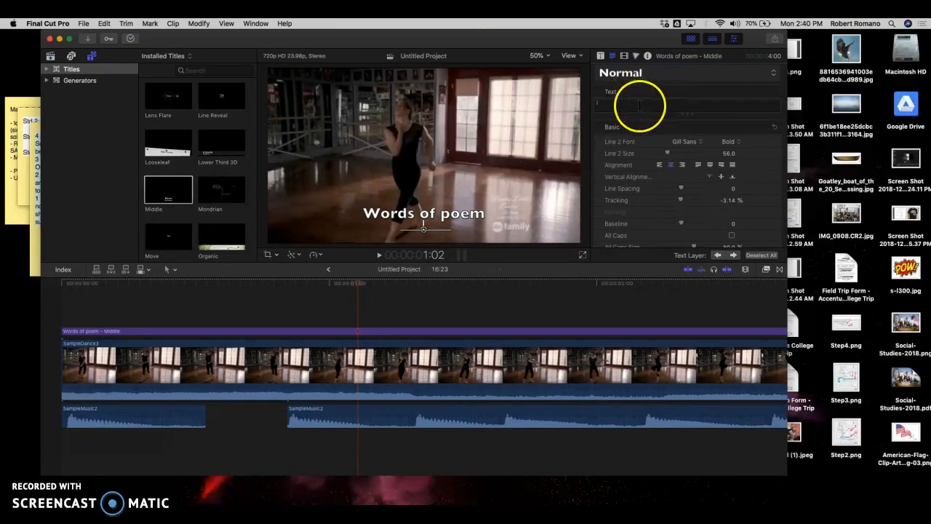
Step: Select the "Words of poem" line of the title for editing
double_click(451, 229)
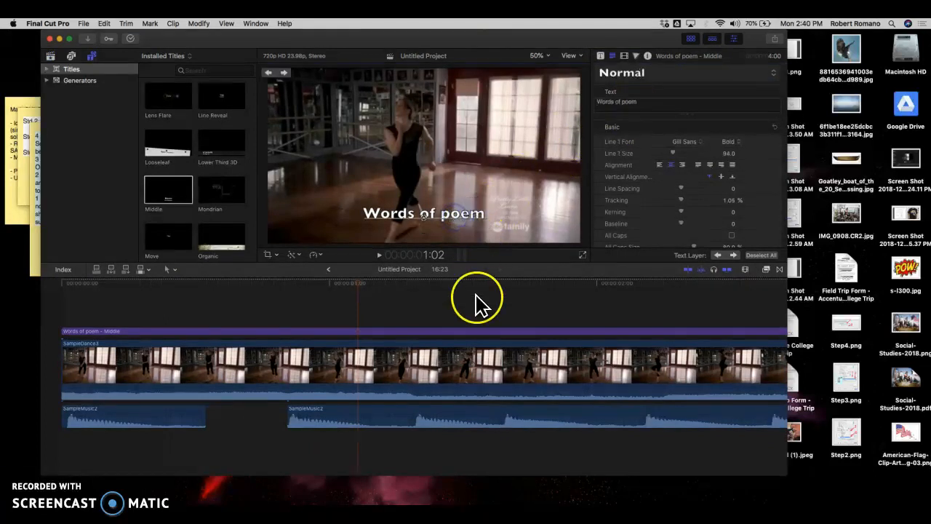